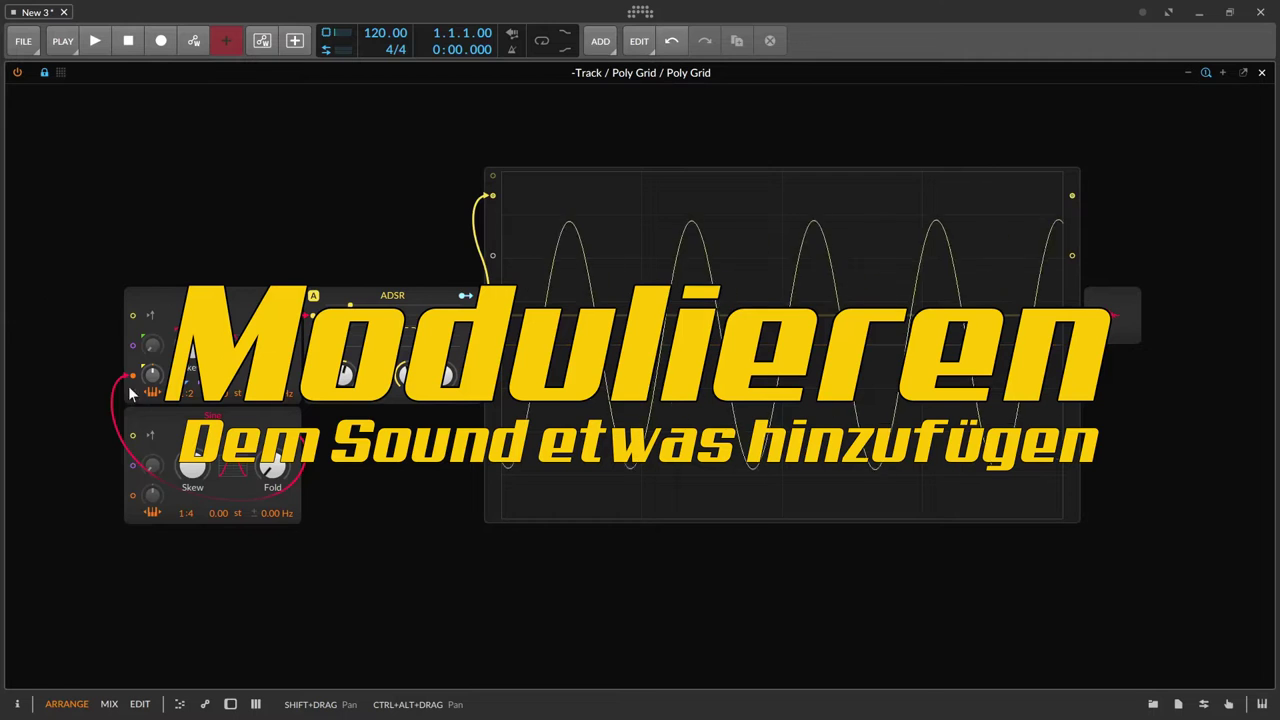
Raise the upper Sine module's pitch modulation amount to about 7.23 st and set the lower Sine's Skew to 100 %
{"action": "mouse_move", "coordinate": [152, 347]}
{"action": "left_click_drag", "start_coordinate": [152, 372], "coordinate": [152, 334]}
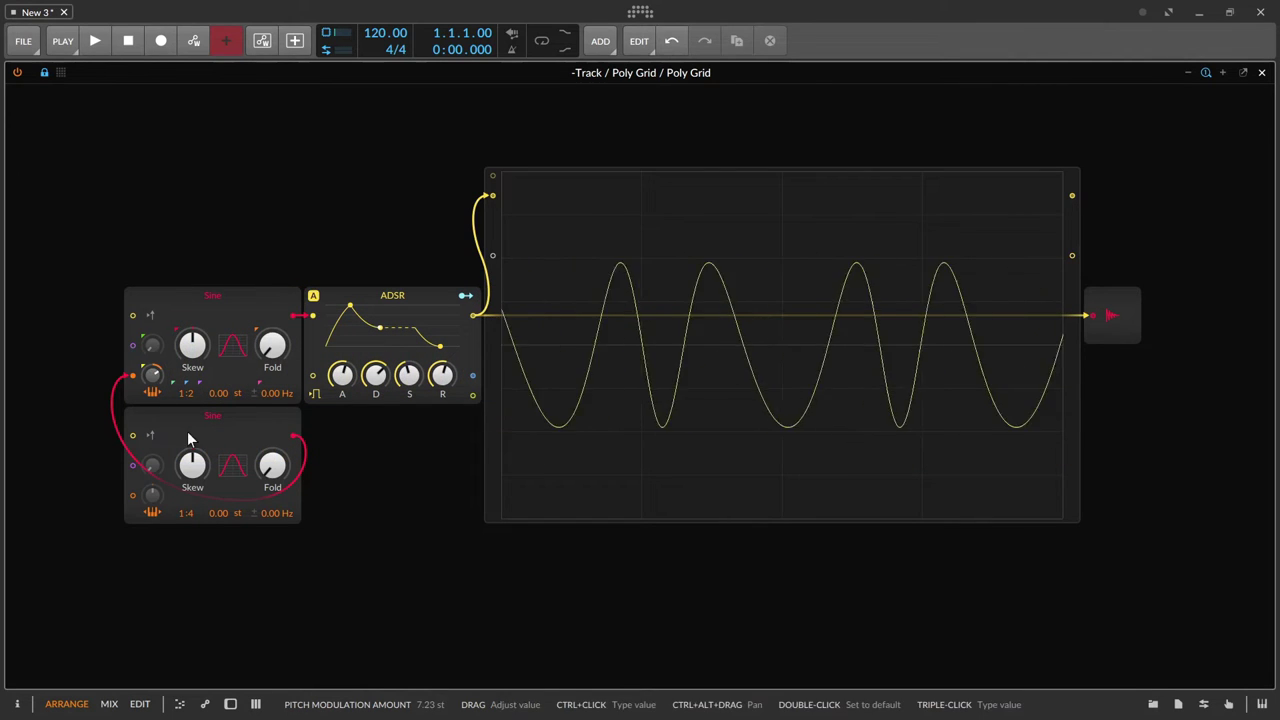
{"action": "left_click_drag", "start_coordinate": [192, 462], "coordinate": [192, 432]}
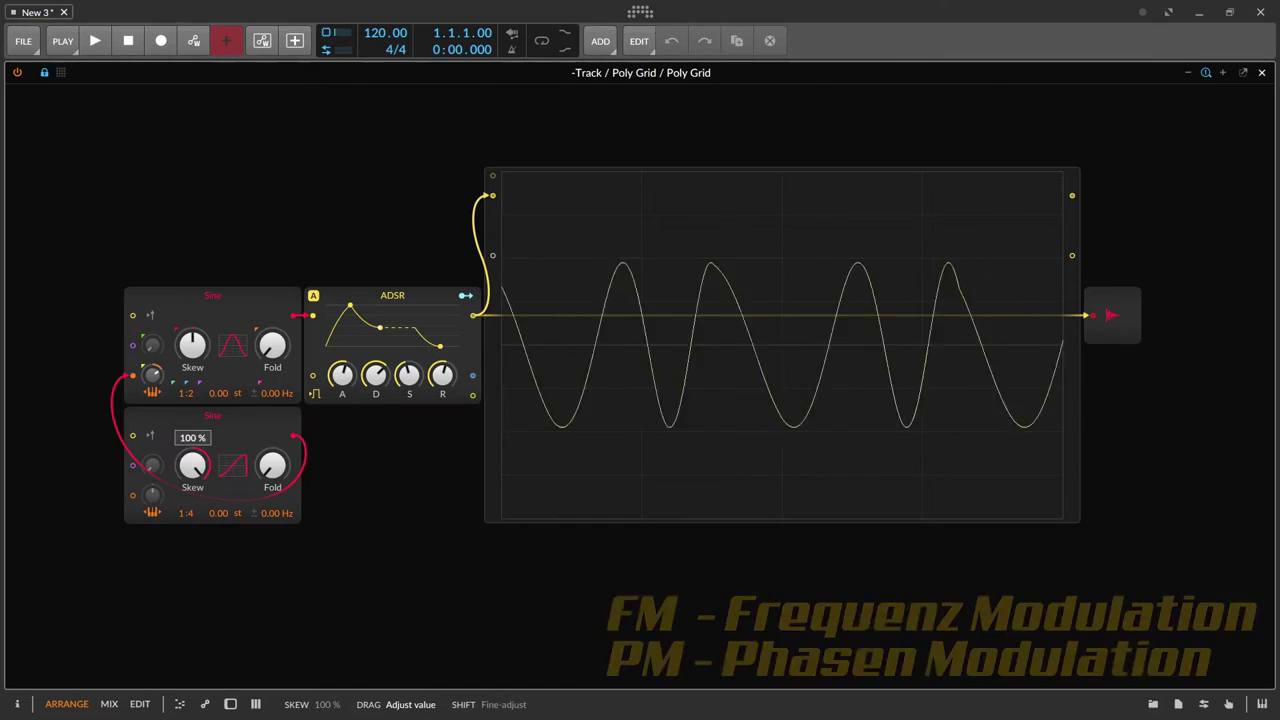
Readjust the upper Sine's pitch modulation amount and the lower Sine's Skew, and reset the modulation amount to its default
{"action": "left_click_drag", "start_coordinate": [152, 375], "coordinate": [152, 345]}
{"action": "left_click_drag", "start_coordinate": [193, 487], "coordinate": [193, 478]}
{"action": "double_click", "coordinate": [152, 378]}
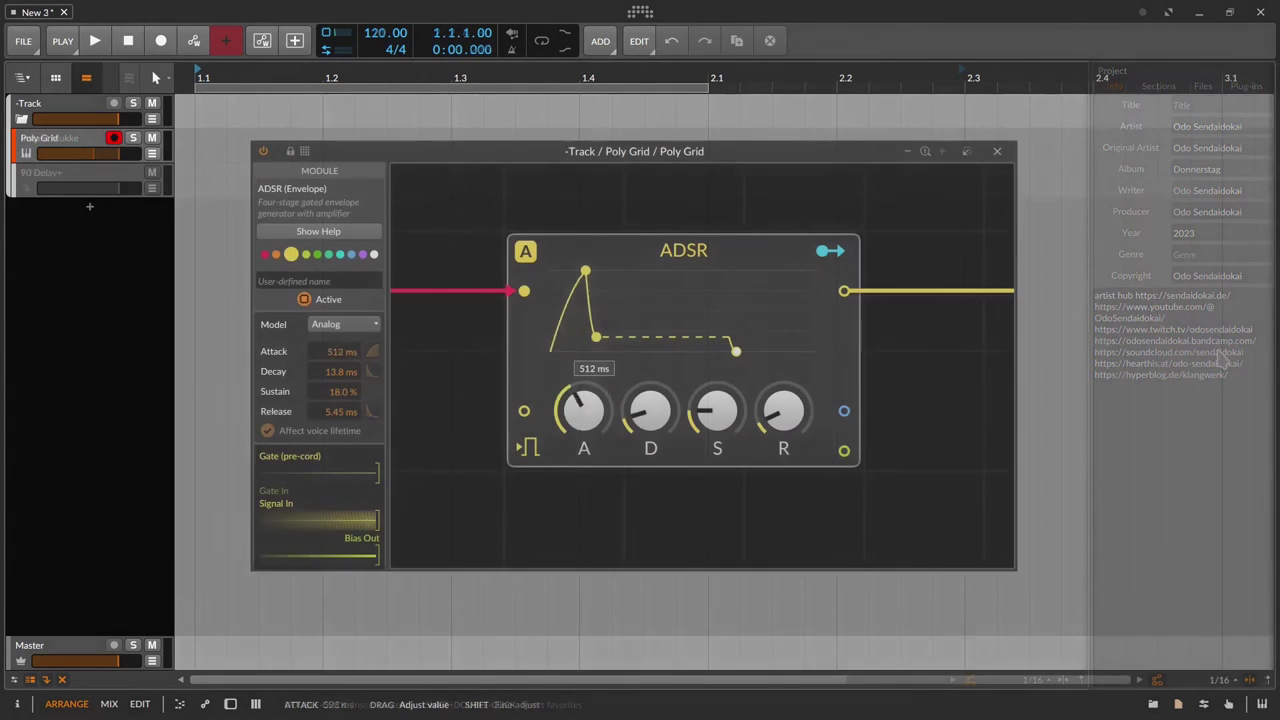
Adjust the attack time of the ADSR envelope module in the Poly Grid
{"action": "left_click_drag", "start_coordinate": [585, 408], "coordinate": [637, 400]}
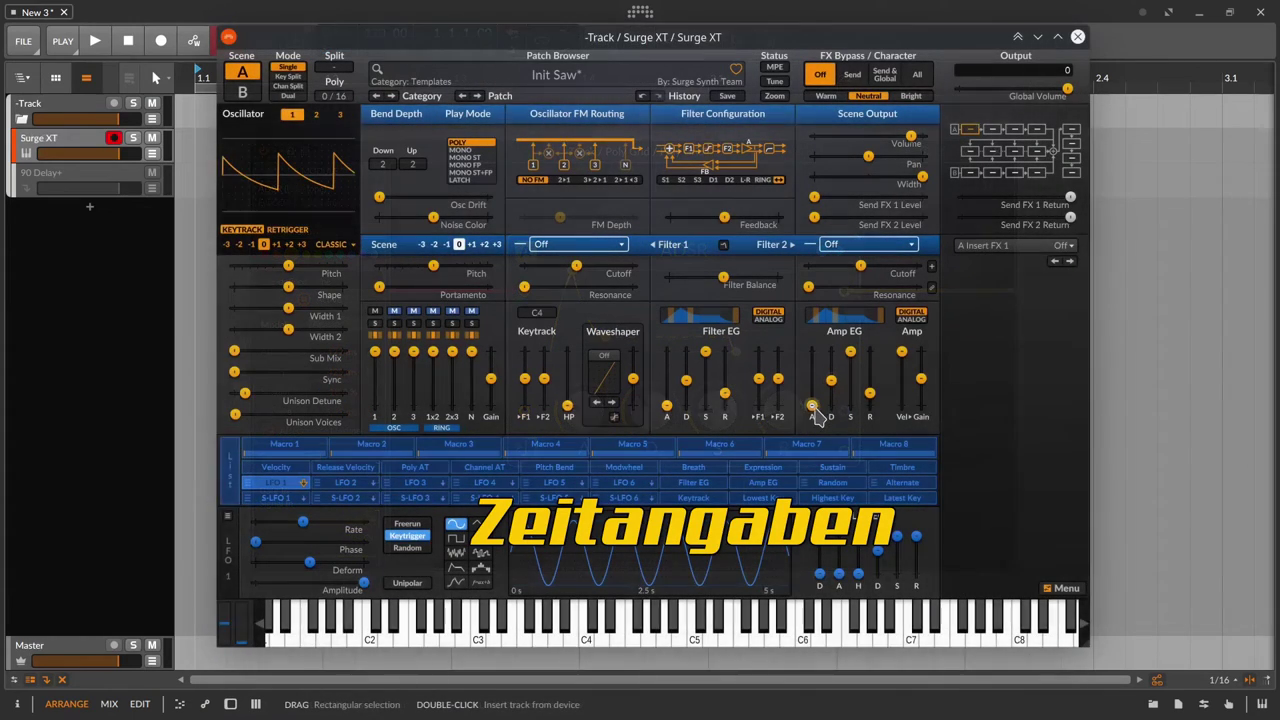
Raise the Amp EG attack in Surge XT and increase the rate of LFO 1
{"action": "left_click_drag", "start_coordinate": [811, 404], "coordinate": [811, 364]}
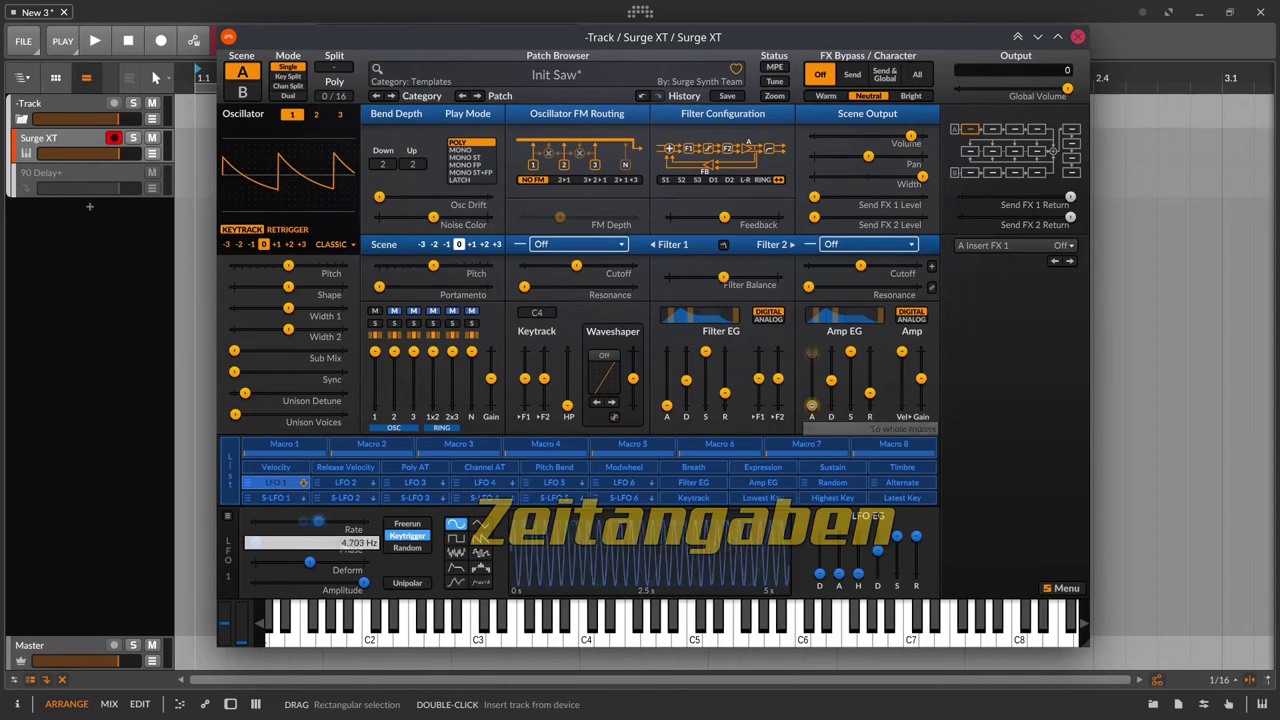
{"action": "left_click_drag", "start_coordinate": [318, 521], "coordinate": [360, 521]}
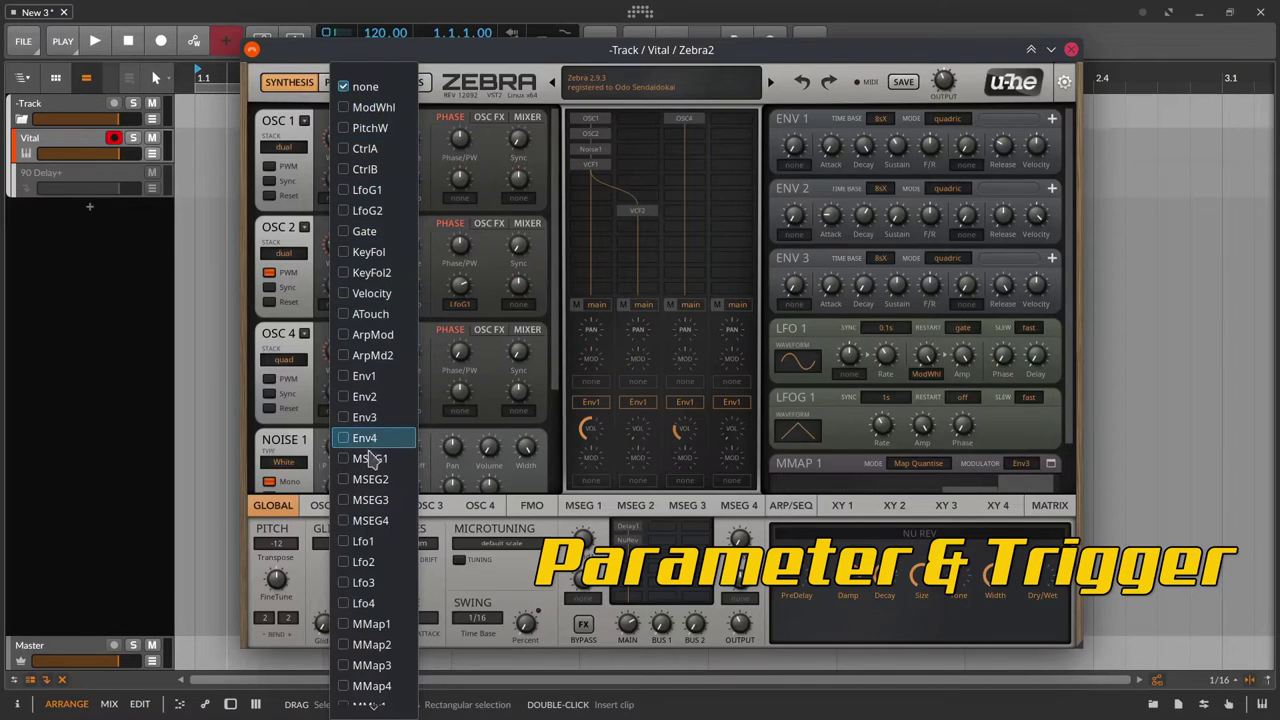
{"action": "mouse_move", "coordinate": [368, 706]}
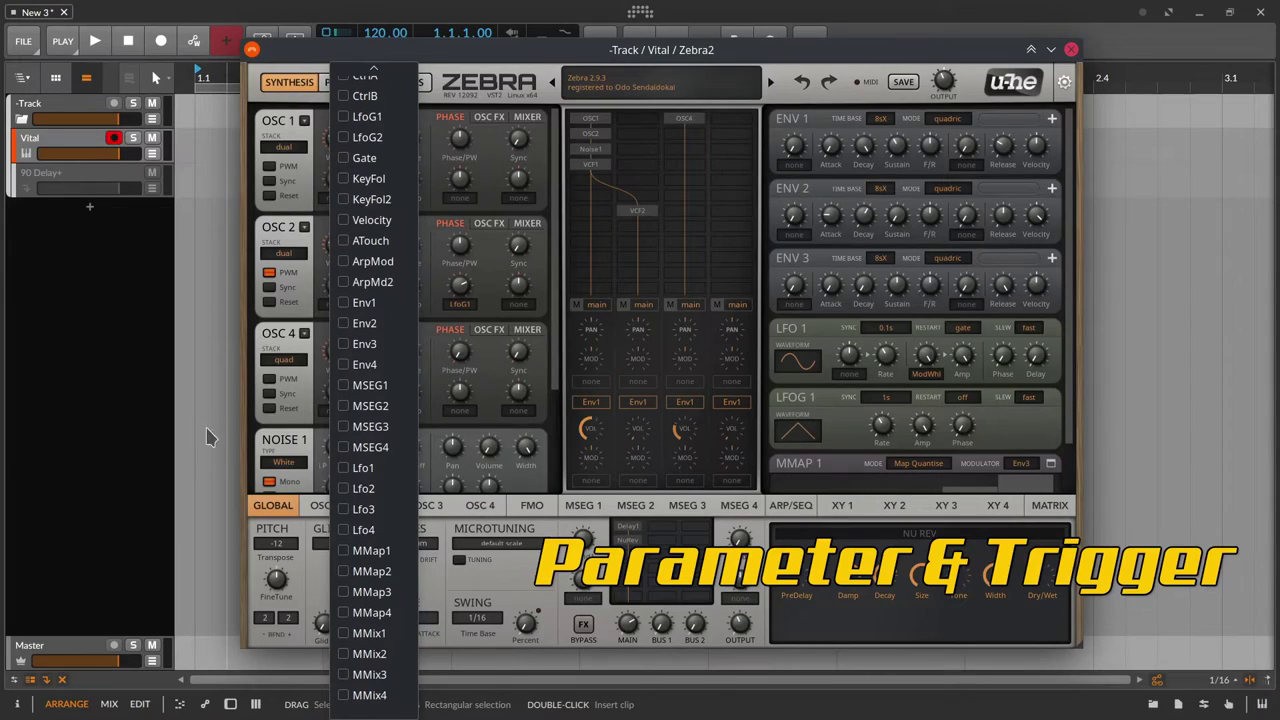
{"action": "mouse_move", "coordinate": [368, 72]}
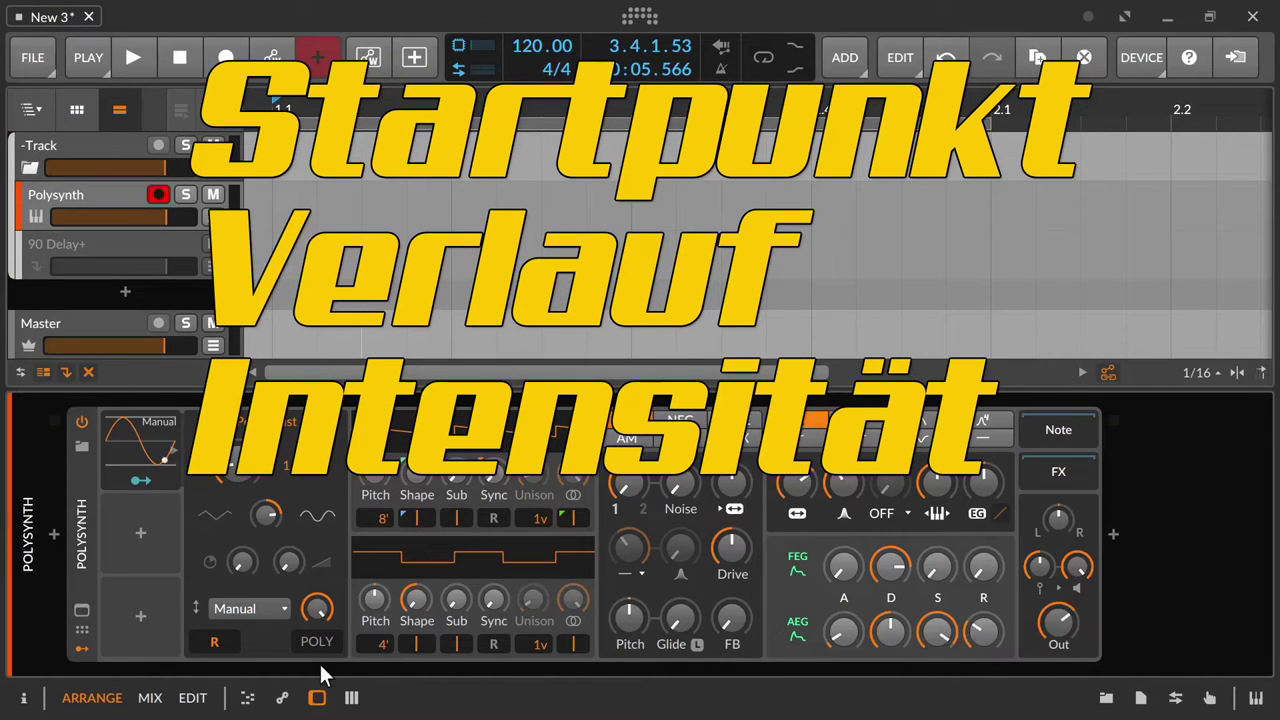
Turn down the manual position of the LFO modulator on the Polysynth device
{"action": "left_click_drag", "start_coordinate": [318, 610], "coordinate": [318, 656]}
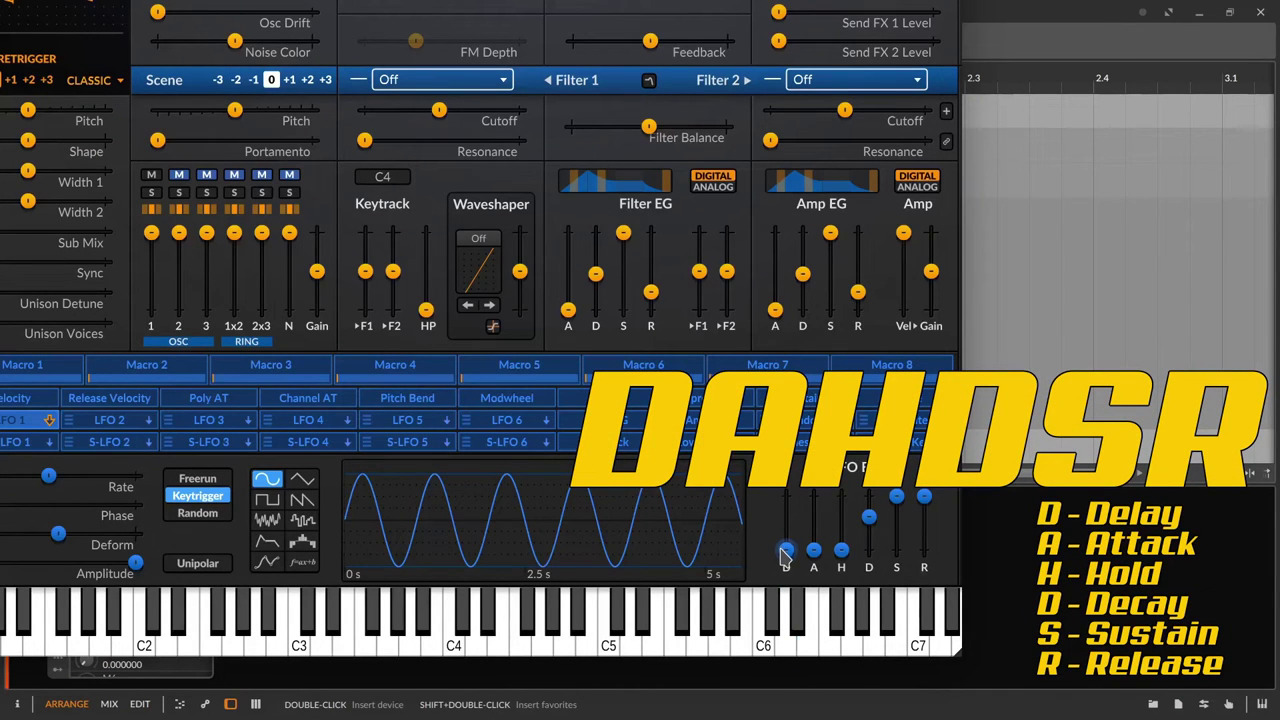
Shape the Surge XT envelopes by adjusting the LFO EG delay and Amp EG attack and lowering the Amp EG sustain
{"action": "left_click_drag", "start_coordinate": [788, 551], "coordinate": [786, 540]}
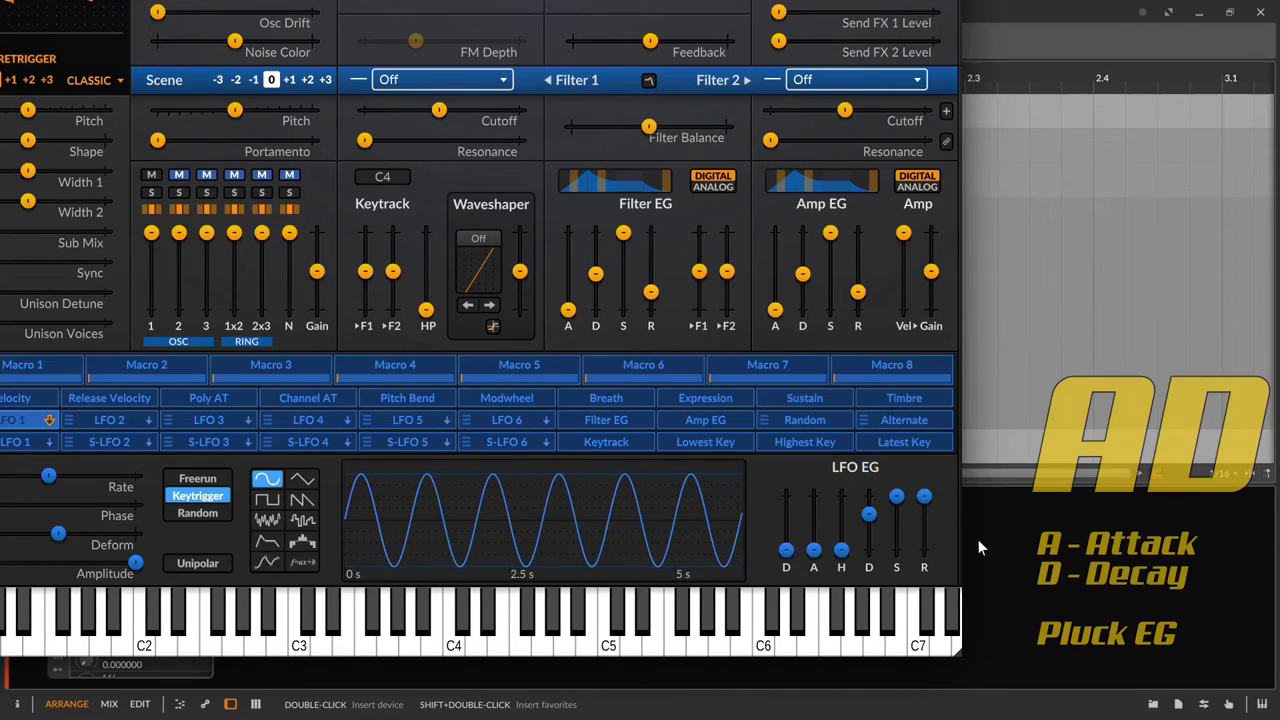
{"action": "left_click", "coordinate": [776, 314]}
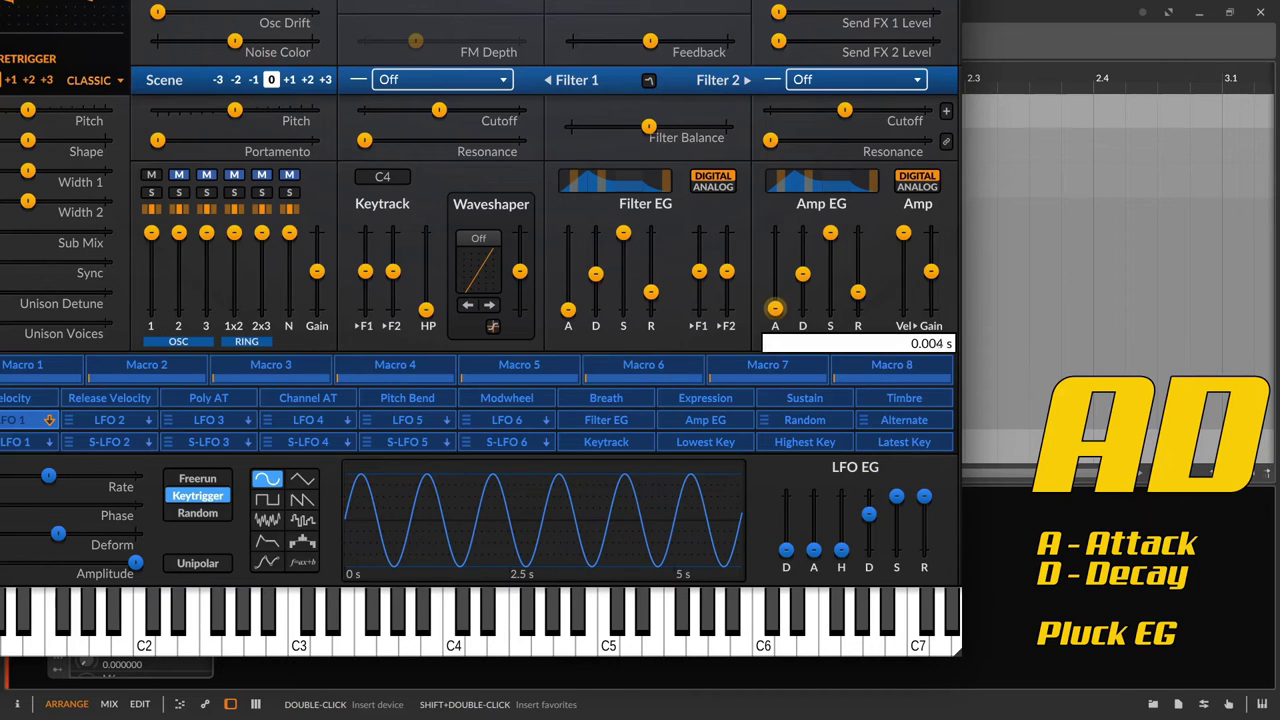
{"action": "left_click_drag", "start_coordinate": [778, 316], "coordinate": [779, 318]}
{"action": "left_click", "coordinate": [830, 232]}
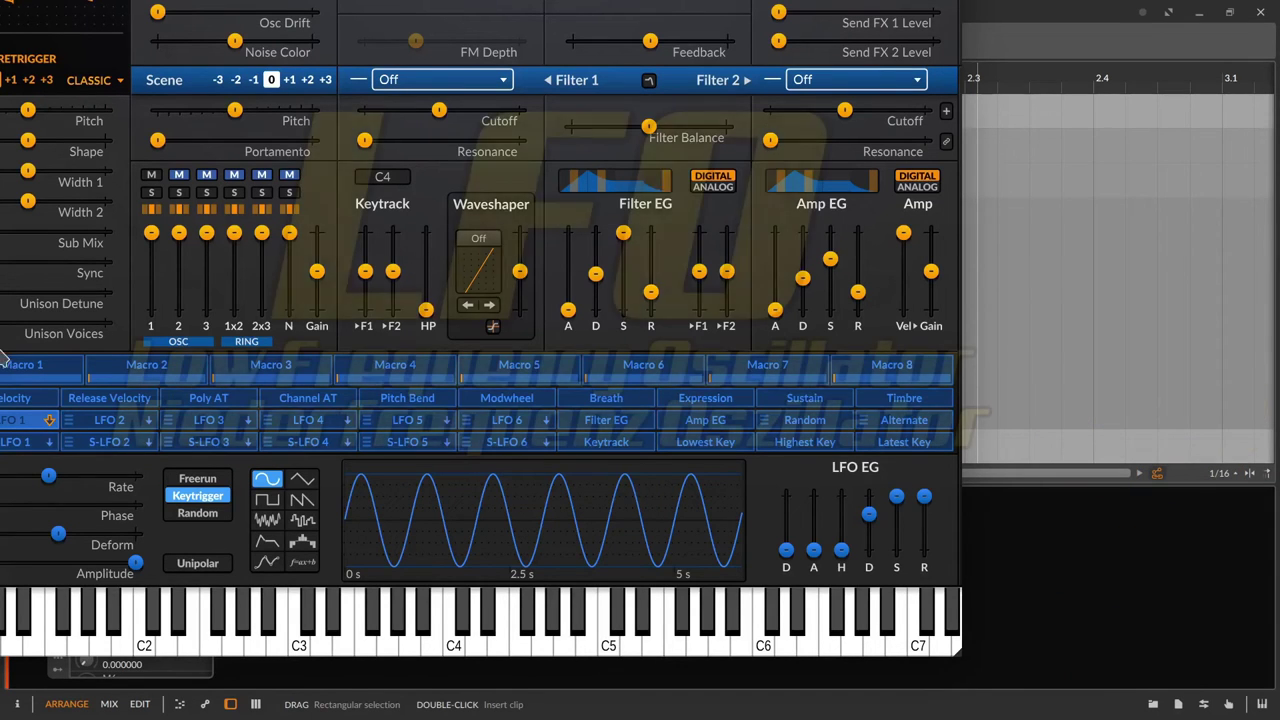
Switch LFO 1's shape through triangle, square, sawtooth, noise, sample and hold, envelope, step sequencer, MSEG and formula
{"action": "left_click", "coordinate": [302, 484]}
{"action": "left_click", "coordinate": [268, 500]}
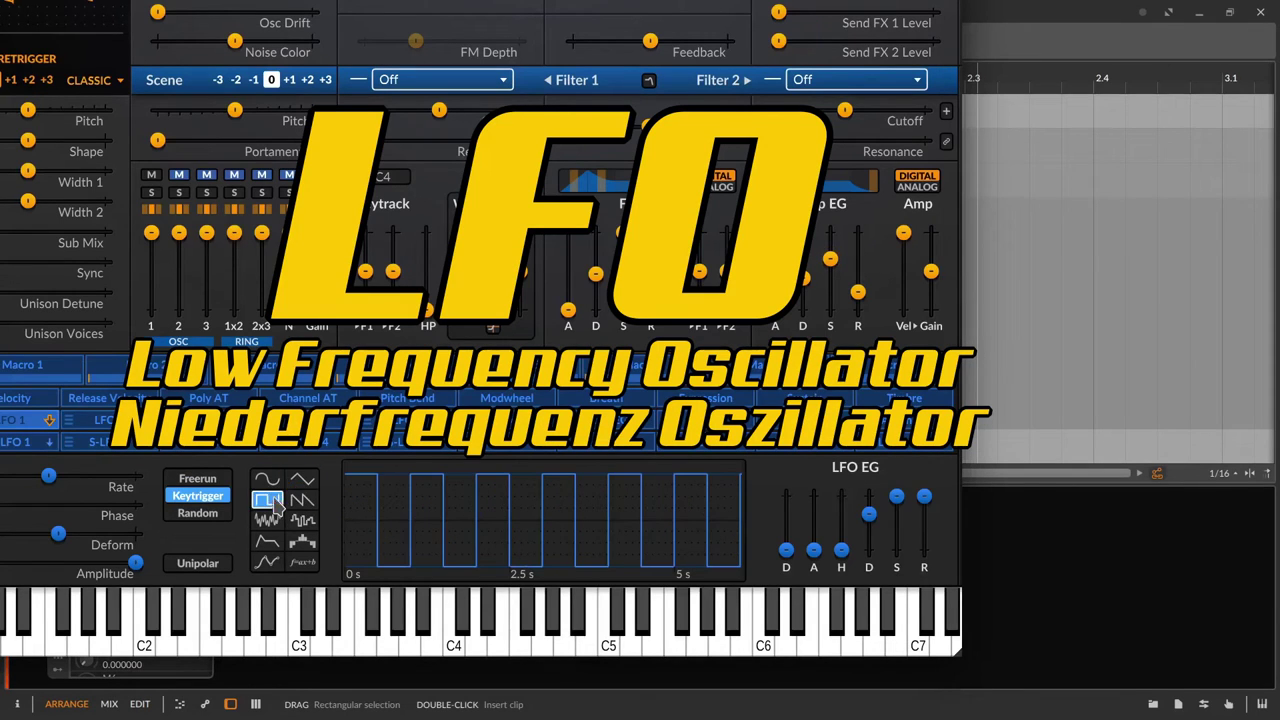
{"action": "left_click", "coordinate": [302, 502]}
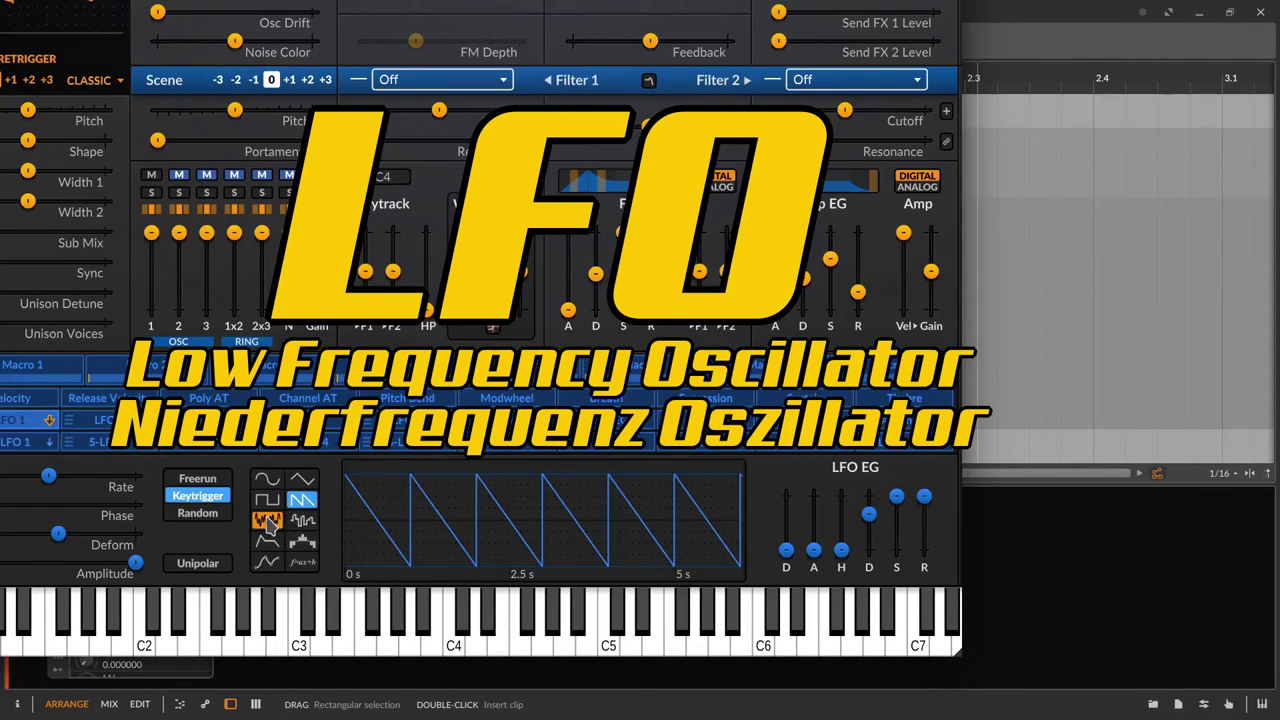
{"action": "left_click", "coordinate": [268, 521]}
{"action": "left_click", "coordinate": [302, 522]}
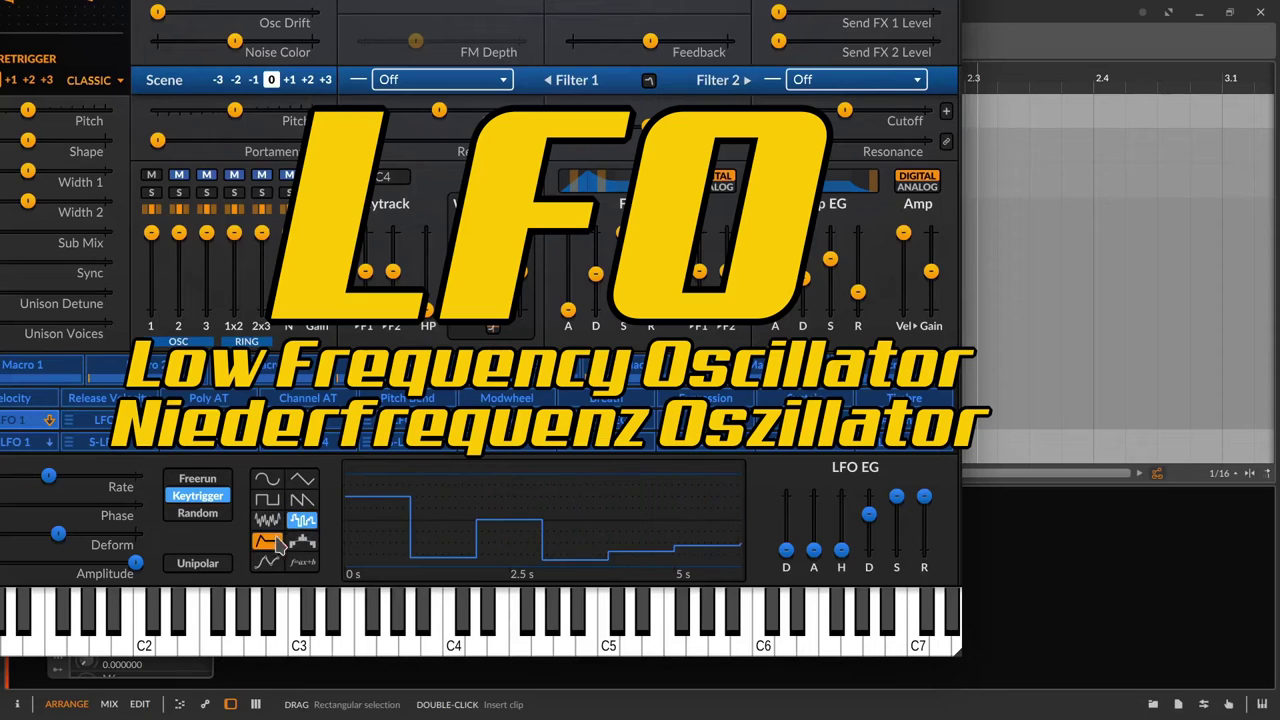
{"action": "left_click", "coordinate": [268, 542]}
{"action": "left_click", "coordinate": [302, 543]}
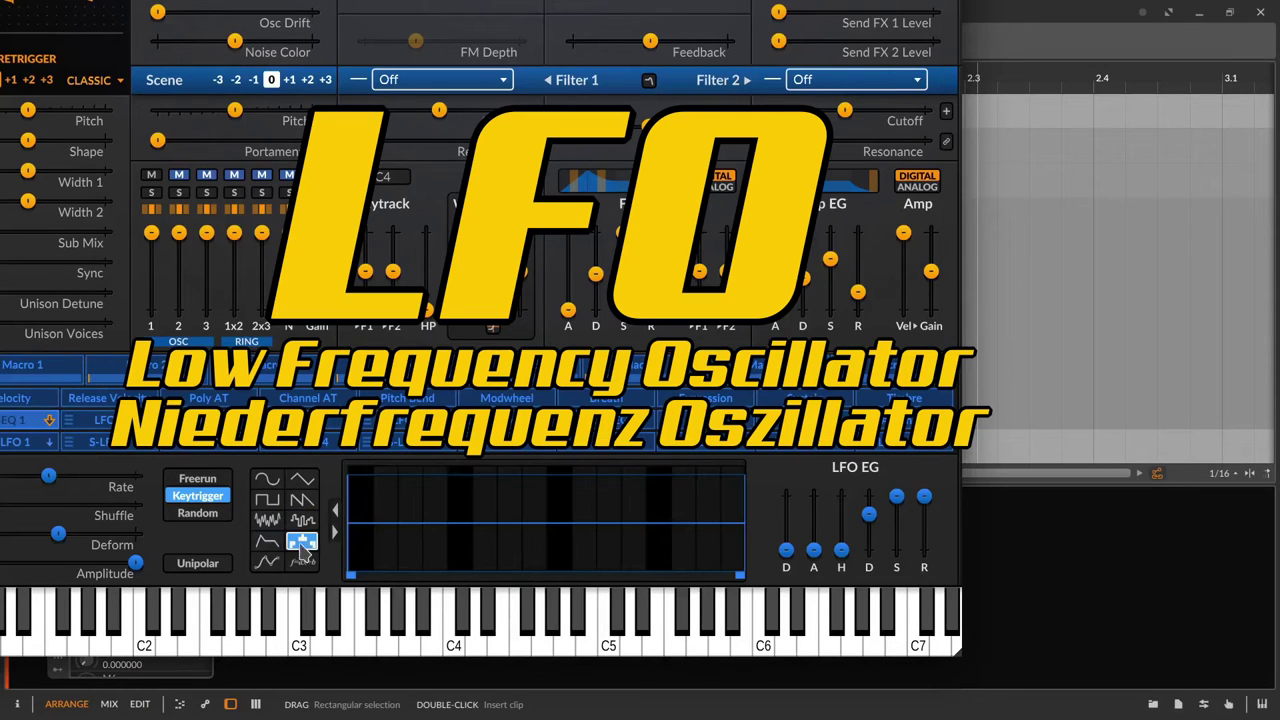
{"action": "left_click", "coordinate": [266, 563]}
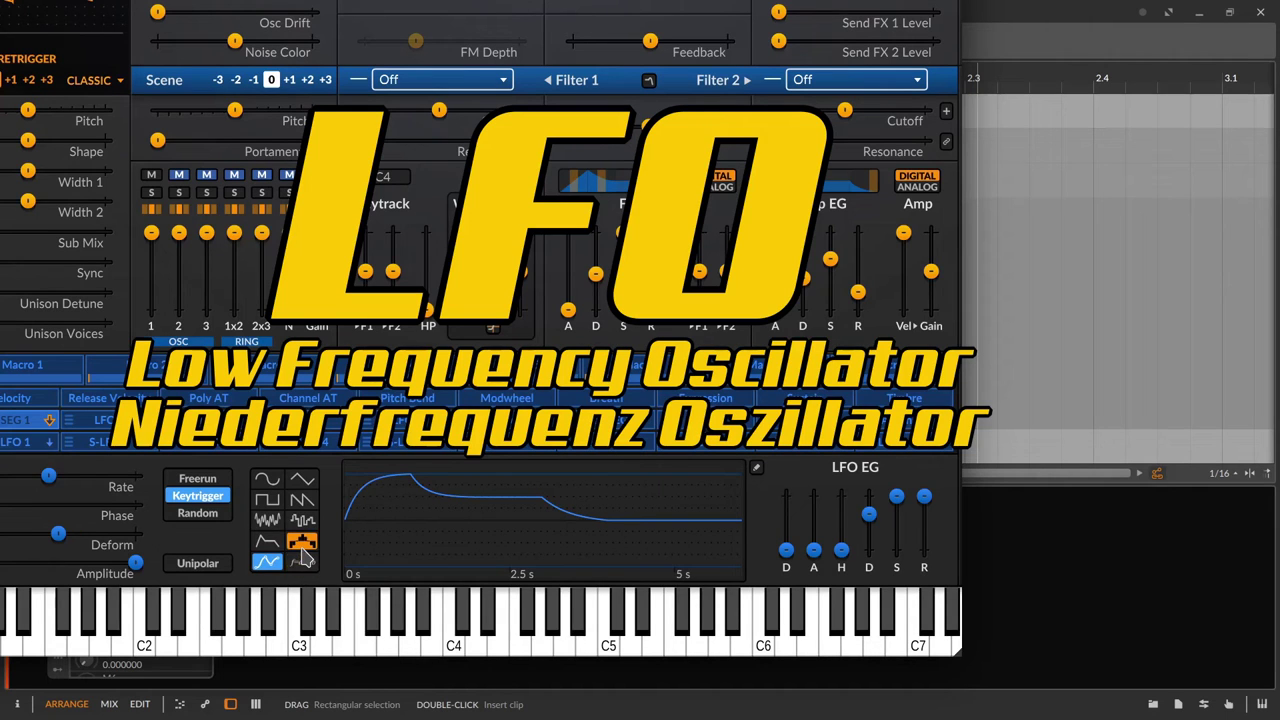
{"action": "left_click", "coordinate": [302, 563]}
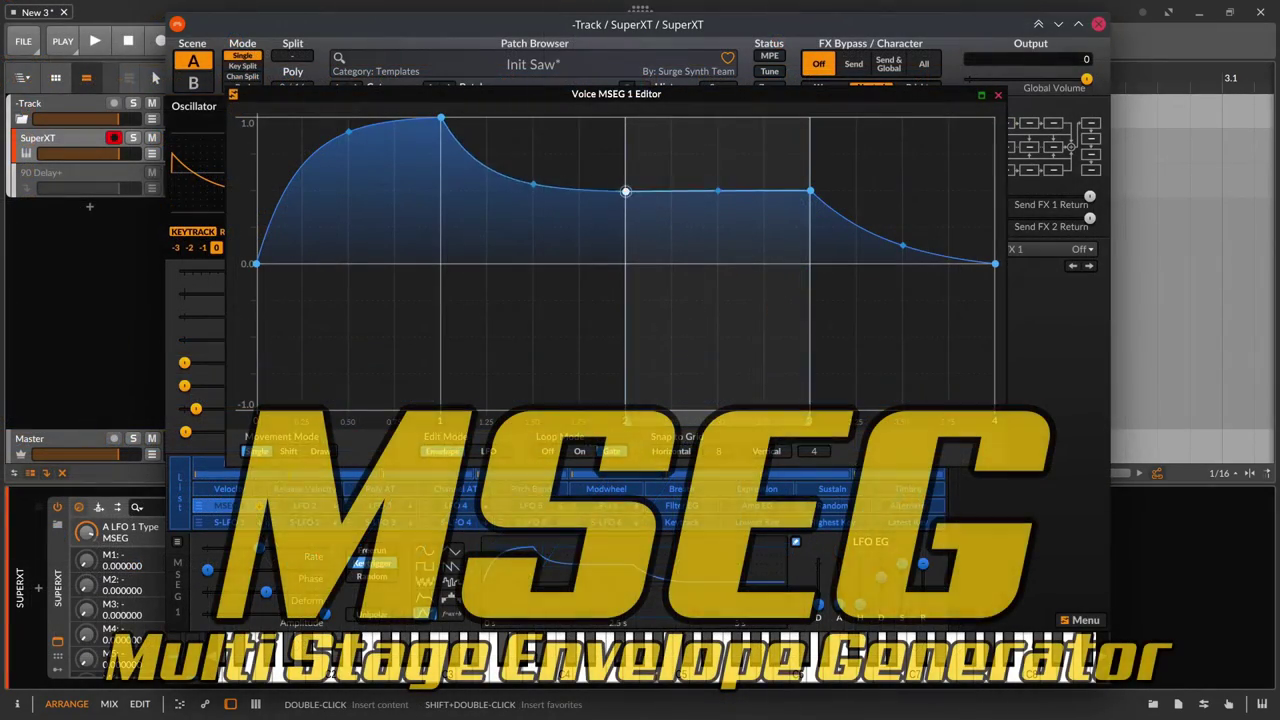
Reshape the Voice MSEG 1 curve by moving its middle points earlier and adding points below zero in the first and last segments
{"action": "left_click_drag", "start_coordinate": [626, 191], "coordinate": [534, 366]}
{"action": "left_click_drag", "start_coordinate": [808, 191], "coordinate": [611, 186]}
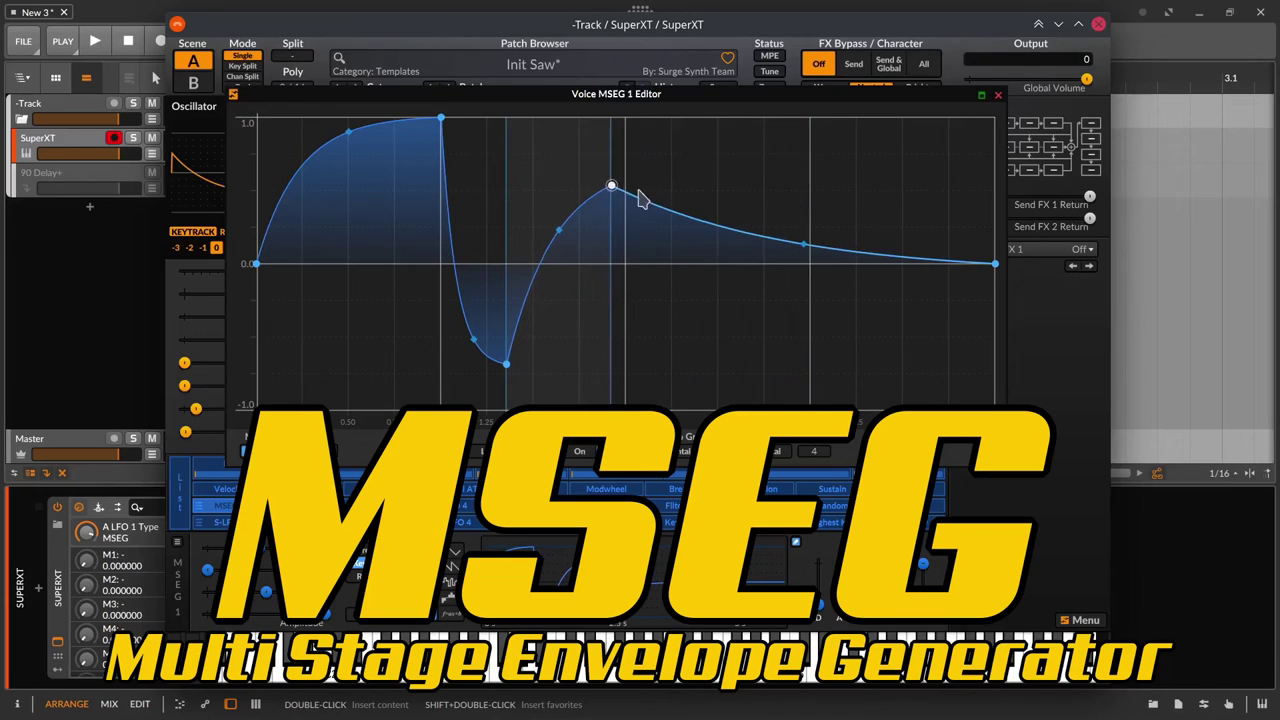
{"action": "double_click", "coordinate": [762, 240]}
{"action": "left_click_drag", "start_coordinate": [762, 240], "coordinate": [732, 380]}
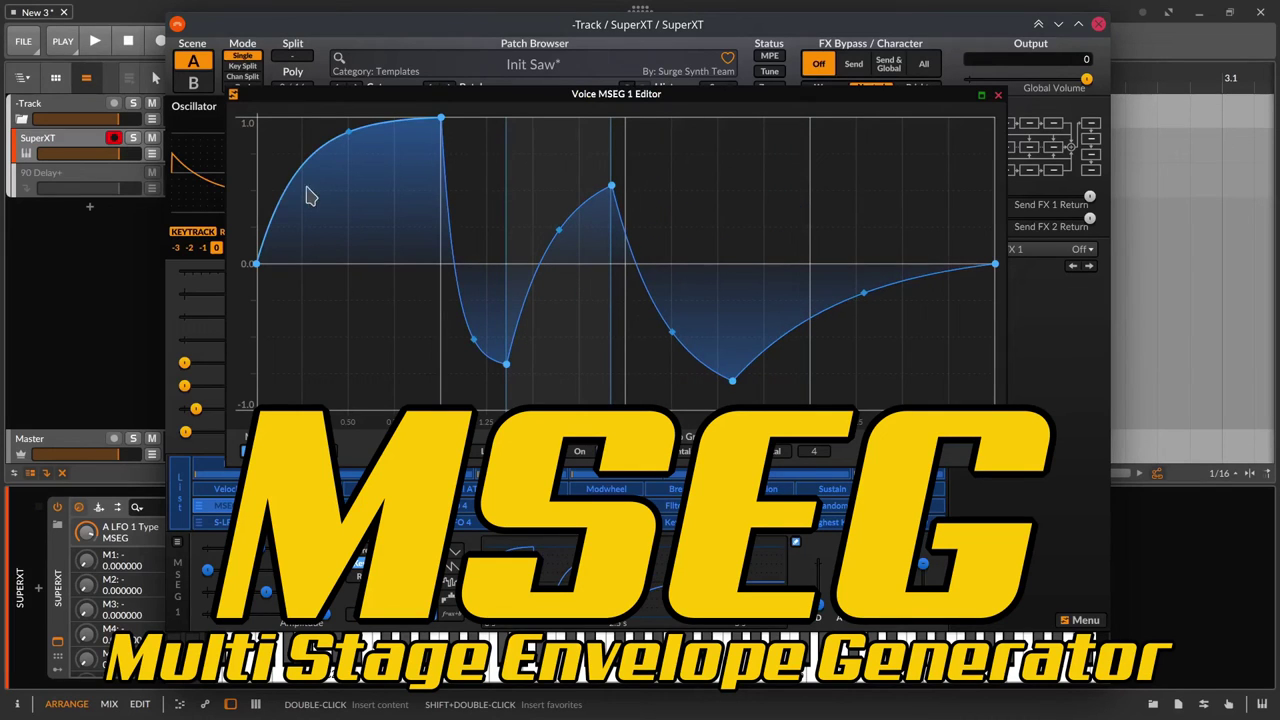
{"action": "left_click_drag", "start_coordinate": [287, 192], "coordinate": [386, 403]}
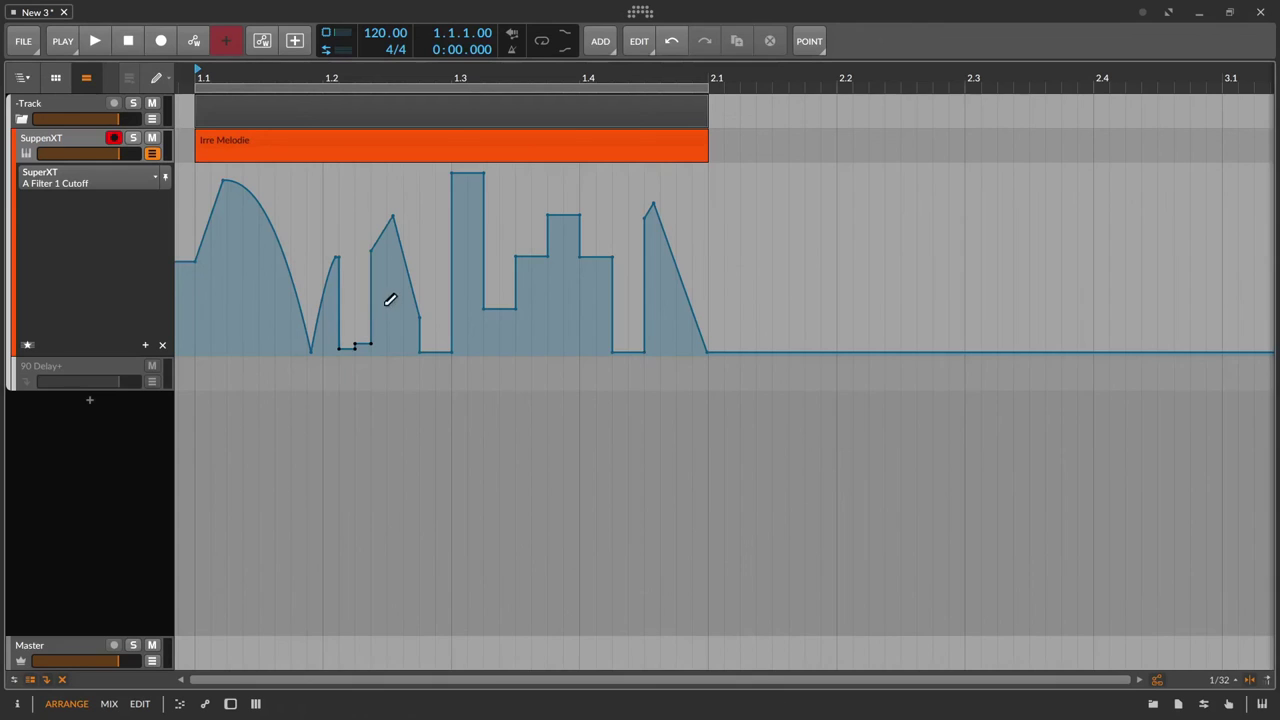
Draw additional high steps into the A Filter 1 Cutoff automation before beat 1.3 and around beat 1.4
{"action": "mouse_move", "coordinate": [386, 220]}
{"action": "left_mouse_down"}
{"action": "mouse_move", "coordinate": [410, 184]}
{"action": "mouse_move", "coordinate": [436, 207]}
{"action": "left_mouse_up"}
{"action": "left_click_drag", "start_coordinate": [549, 194], "coordinate": [584, 192]}
Delete the stepped cutoff automation points in the middle of the Irre Melodie clip, between about beats 1.2 and 1.4
{"action": "key", "text": "1"}
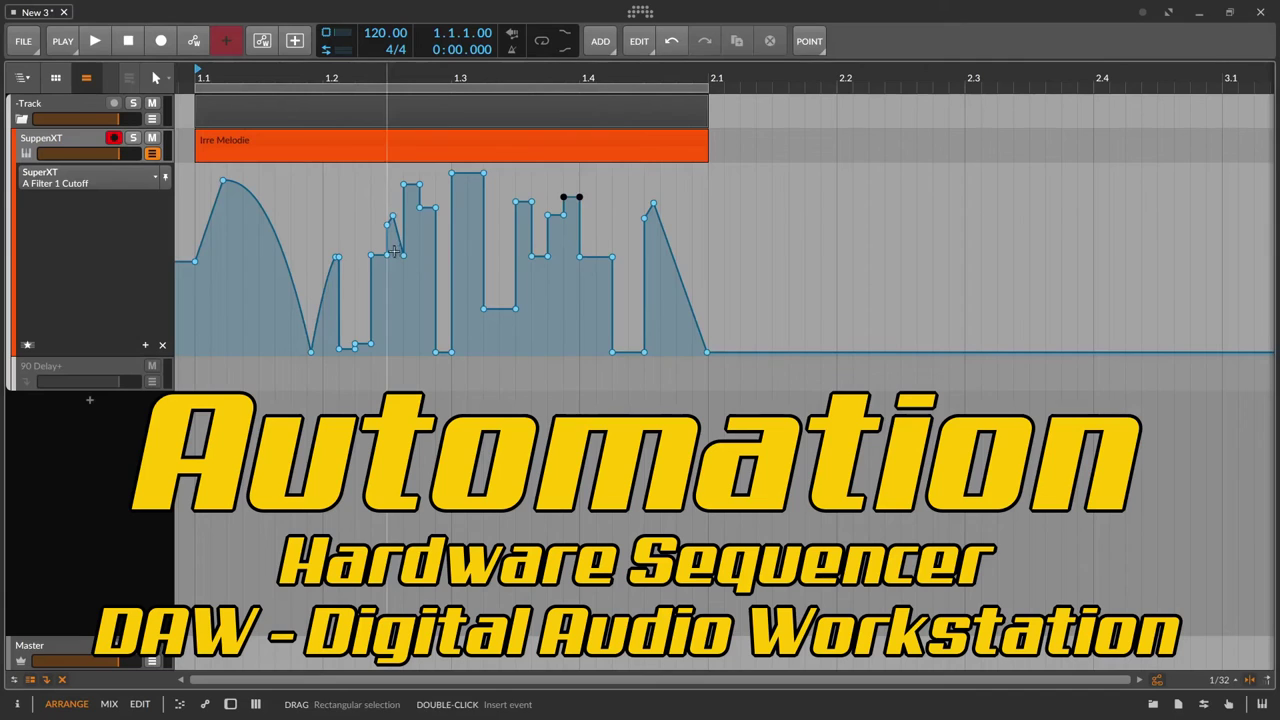
{"action": "left_click_drag", "start_coordinate": [330, 172], "coordinate": [489, 230]}
{"action": "key", "text": "Delete"}
{"action": "left_click_drag", "start_coordinate": [355, 263], "coordinate": [477, 354]}
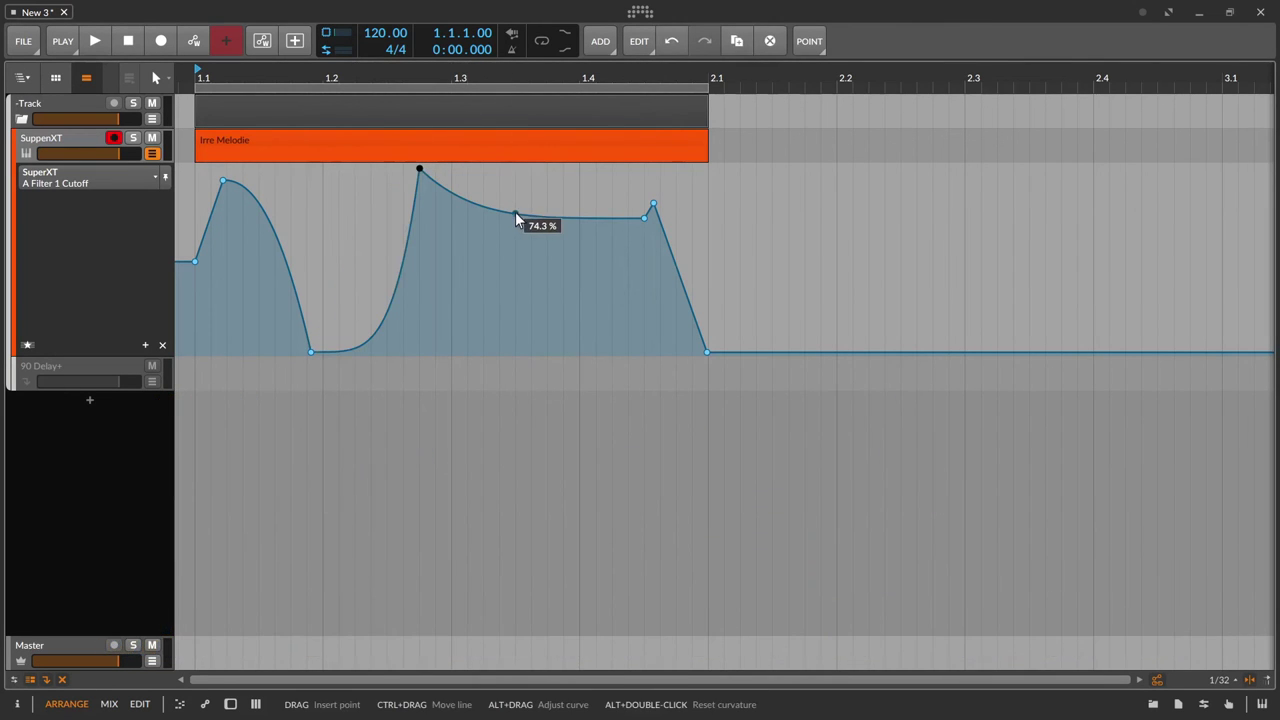
Insert a cutoff automation point between beats 1.3 and 1.4, pull it down to about 16 %, and start playback
{"action": "left_click", "coordinate": [515, 214]}
{"action": "left_click_drag", "start_coordinate": [515, 218], "coordinate": [479, 325]}
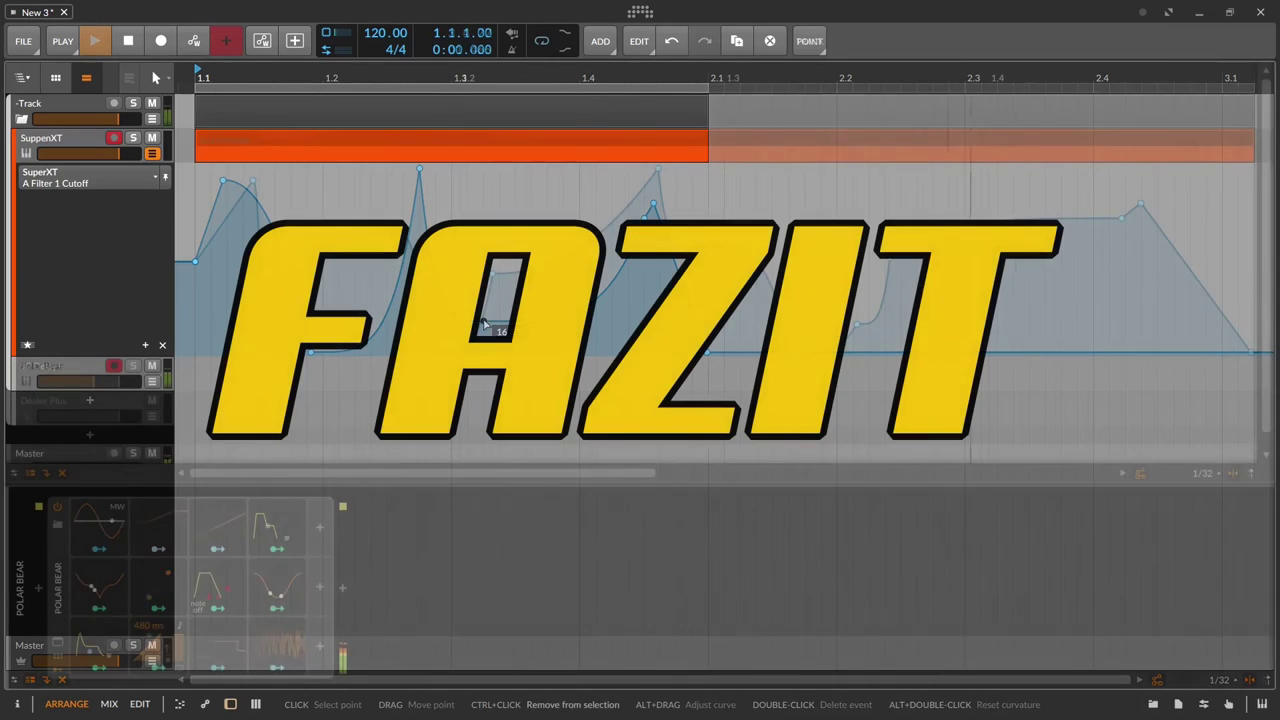
{"action": "key", "text": "space"}
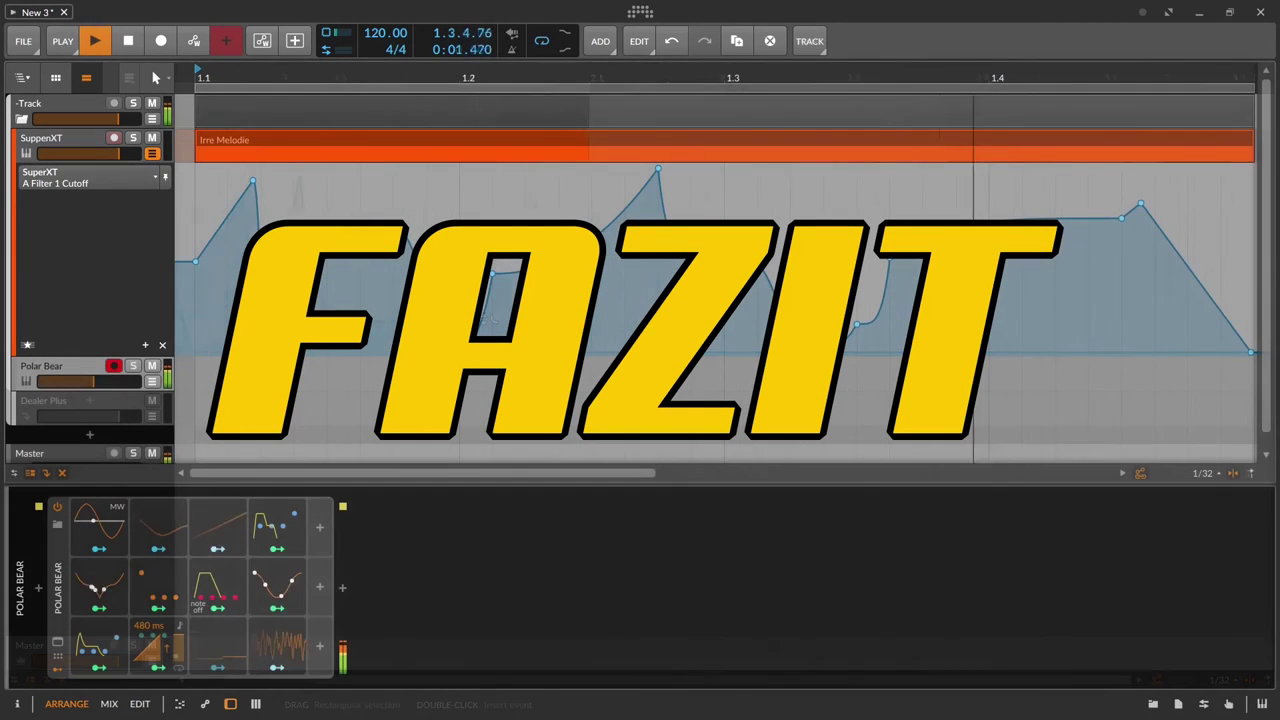